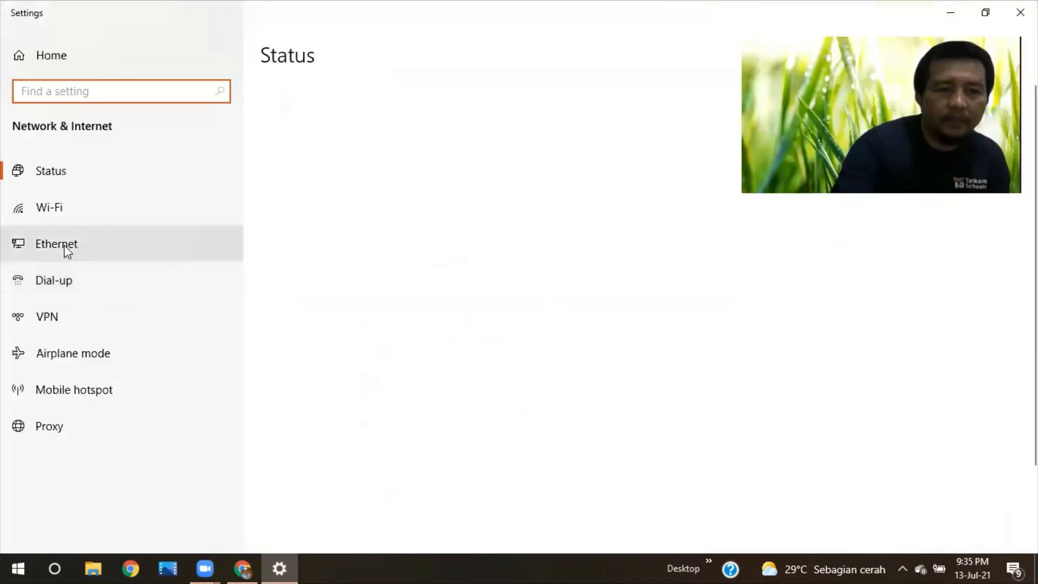
Step: From Ethernet settings, open the adapter list and bring up Ethernet 2's context menu
{"action": "left_click", "coordinate": [65, 245]}
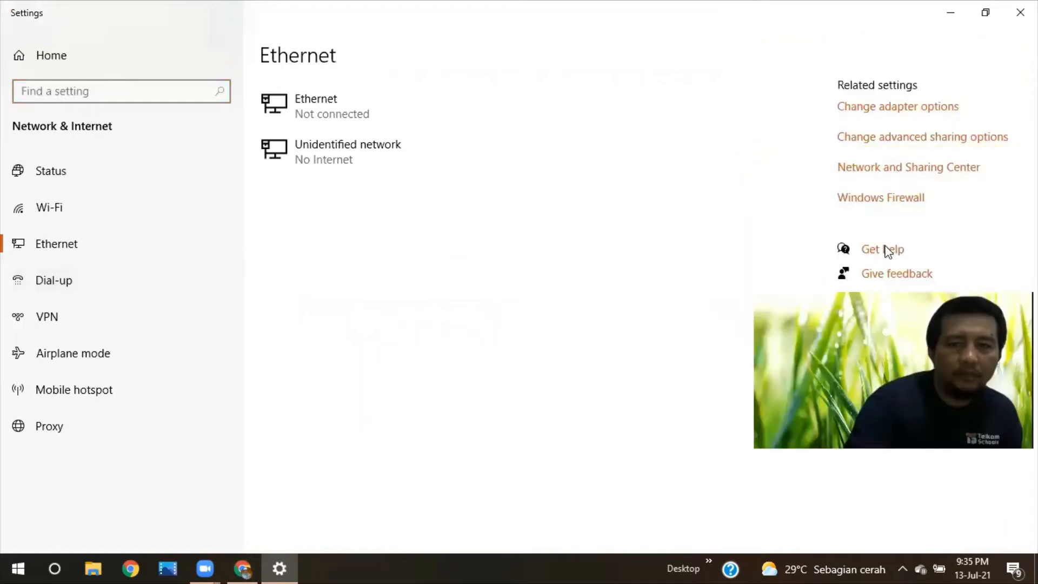
{"action": "left_click", "coordinate": [887, 111]}
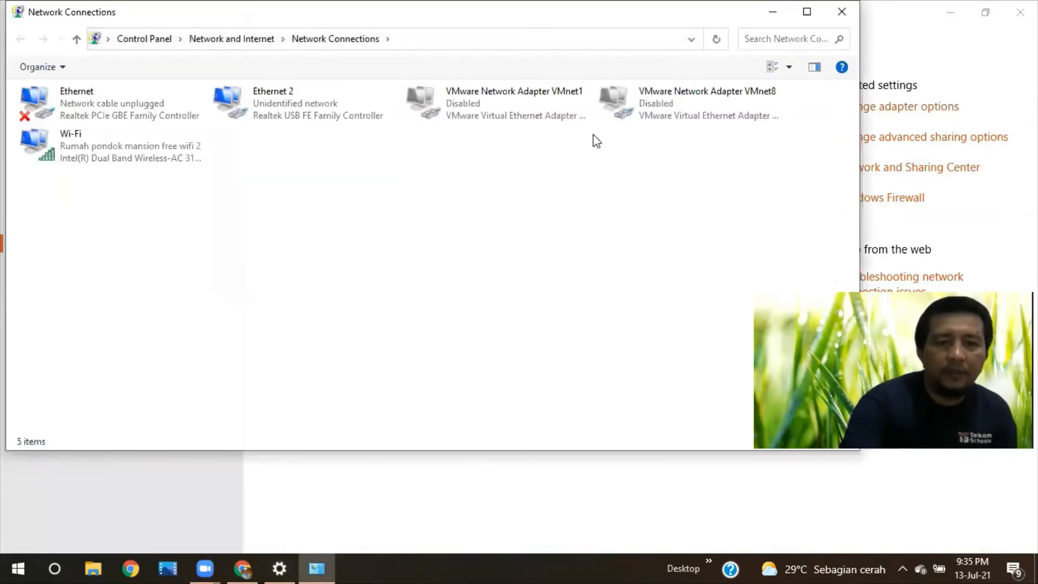
{"action": "left_click", "coordinate": [292, 117]}
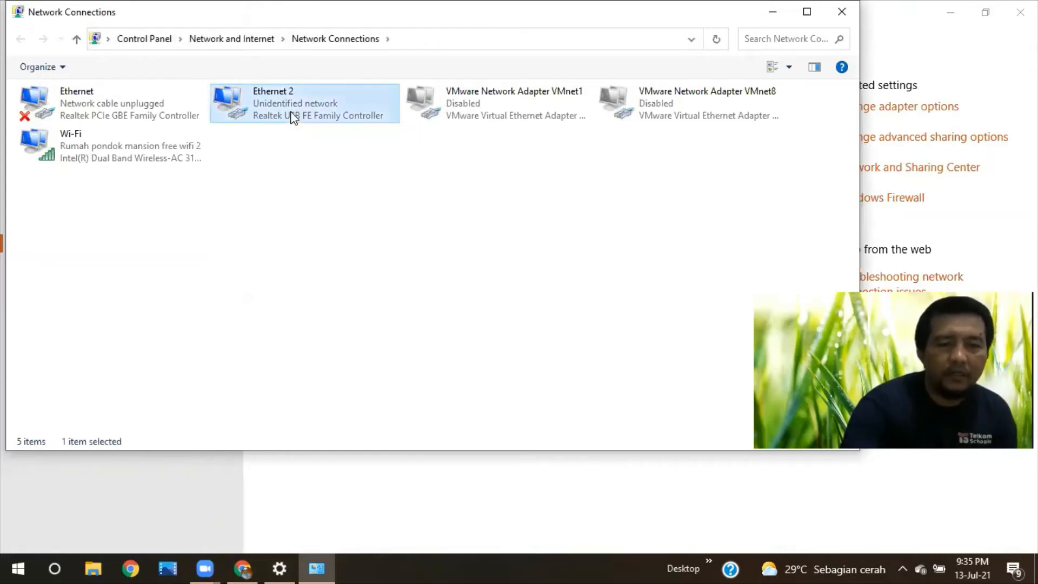
{"action": "right_click", "coordinate": [293, 117]}
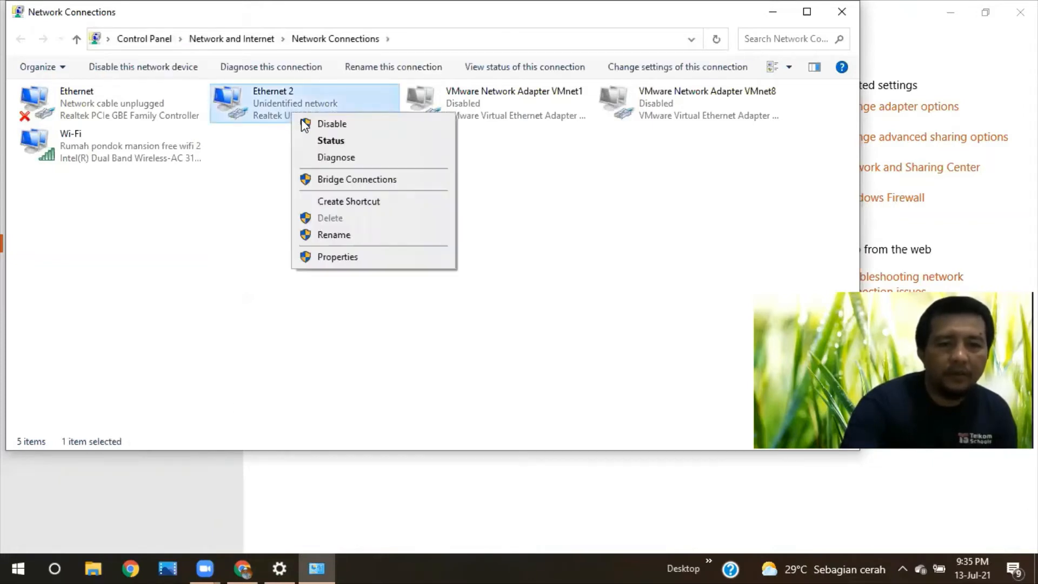
Step: Give Ethernet 2 a static IPv4 address 192.168.0.9 with mask 255.255.255.0
{"action": "left_click", "coordinate": [346, 259]}
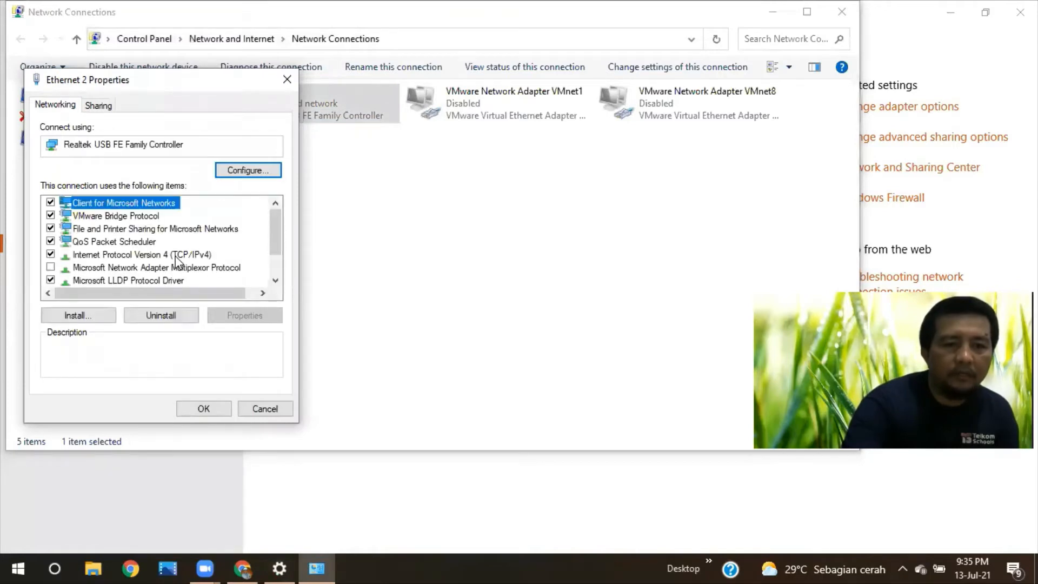
{"action": "left_click", "coordinate": [175, 257]}
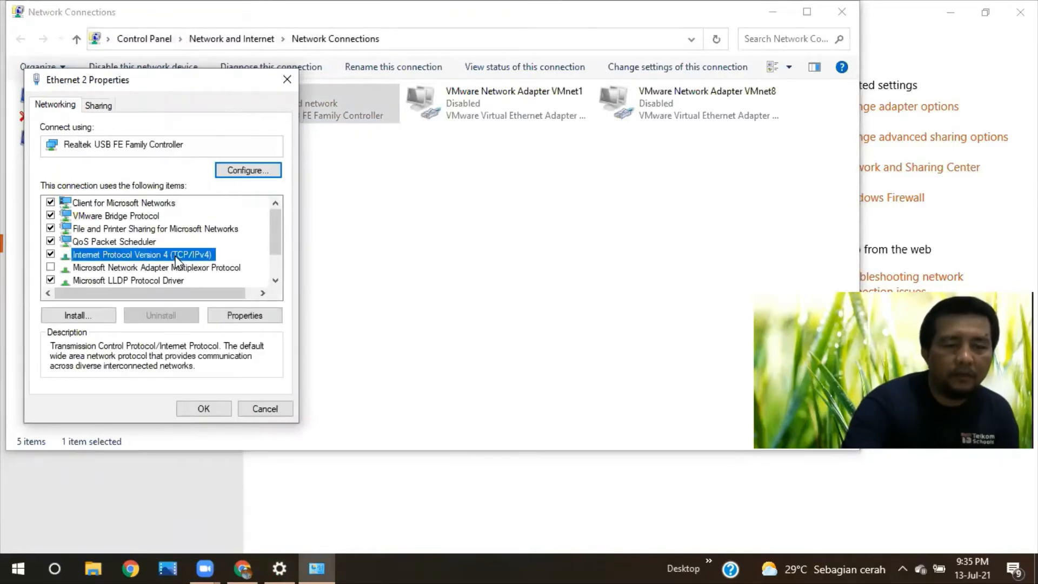
{"action": "left_click", "coordinate": [240, 318]}
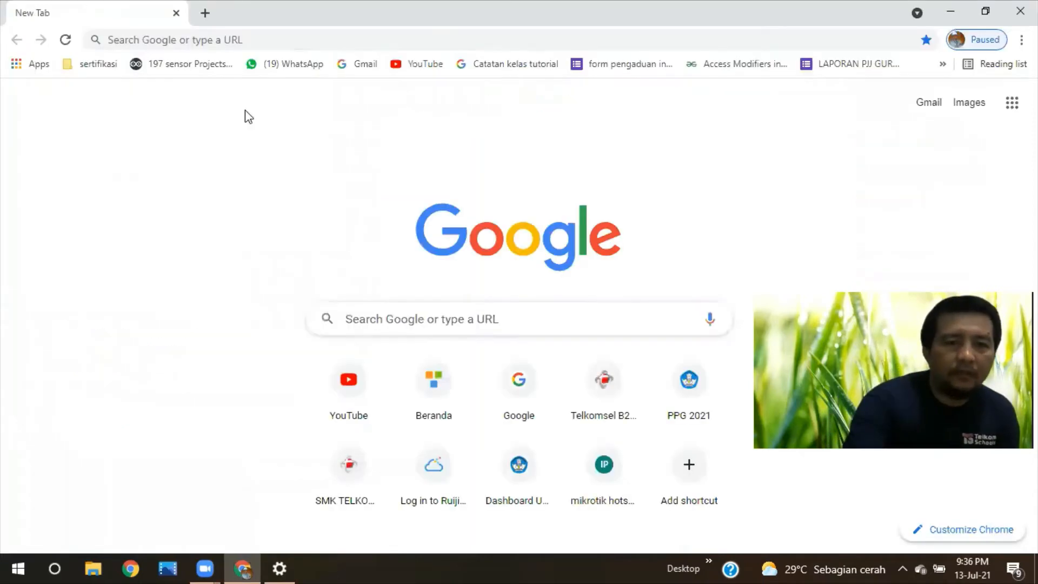
Step: Load the TP-Link EAP110 login page at 192.168.0.254 in Chrome
{"action": "left_click", "coordinate": [284, 40]}
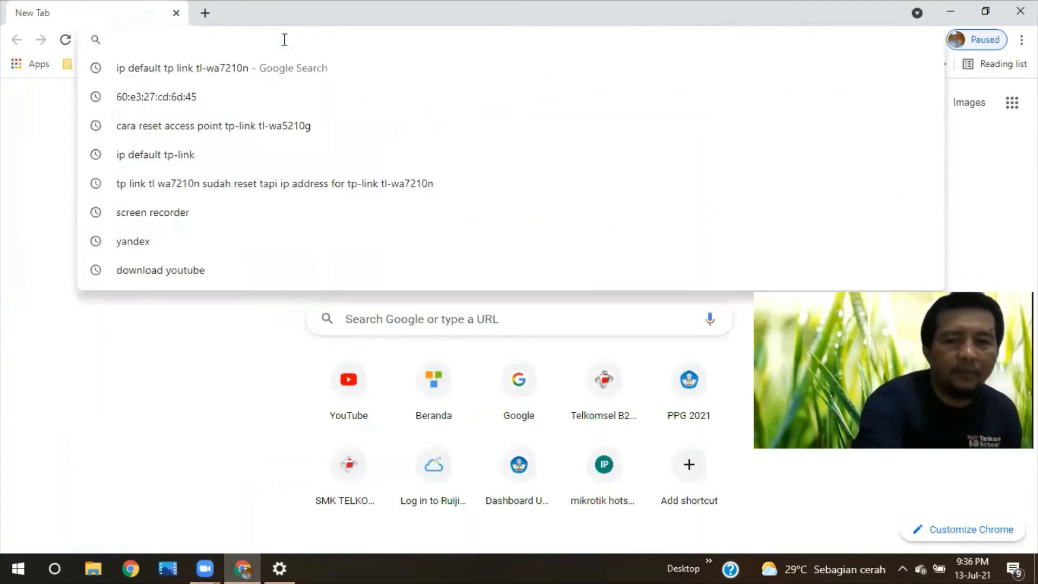
{"action": "type", "text": "1"}
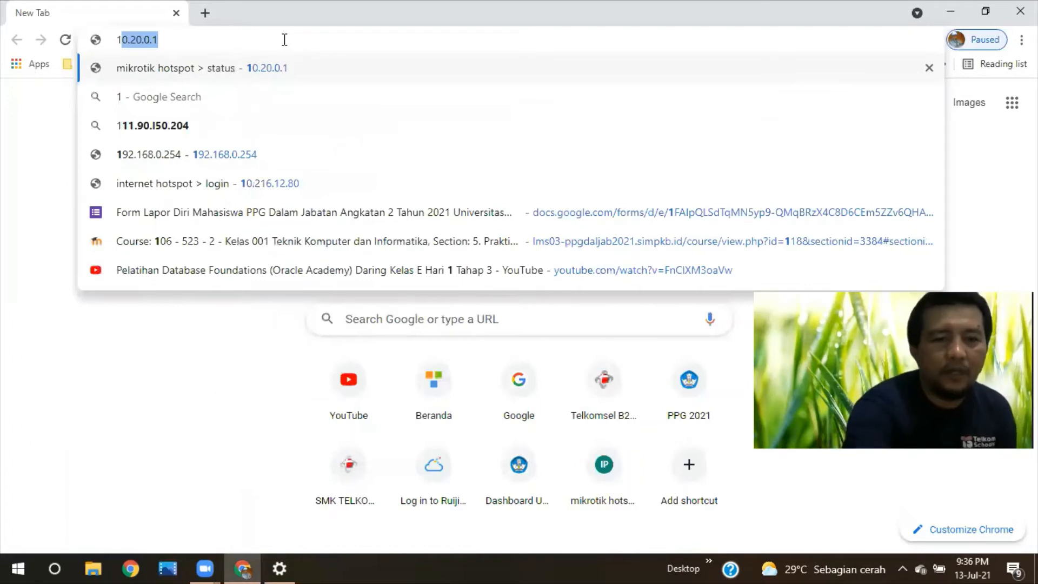
{"action": "type", "text": "92"}
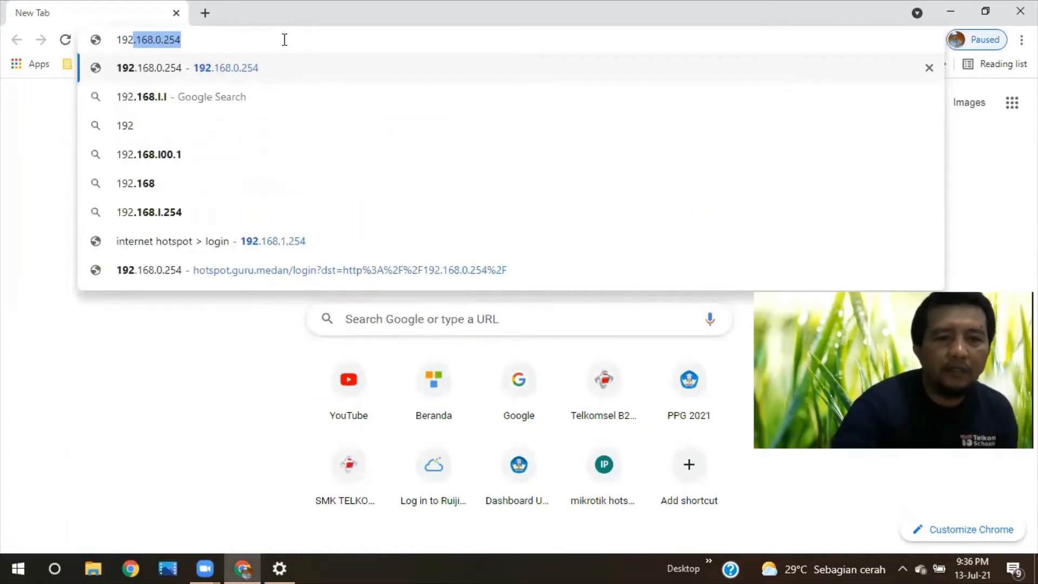
{"action": "type", "text": "."}
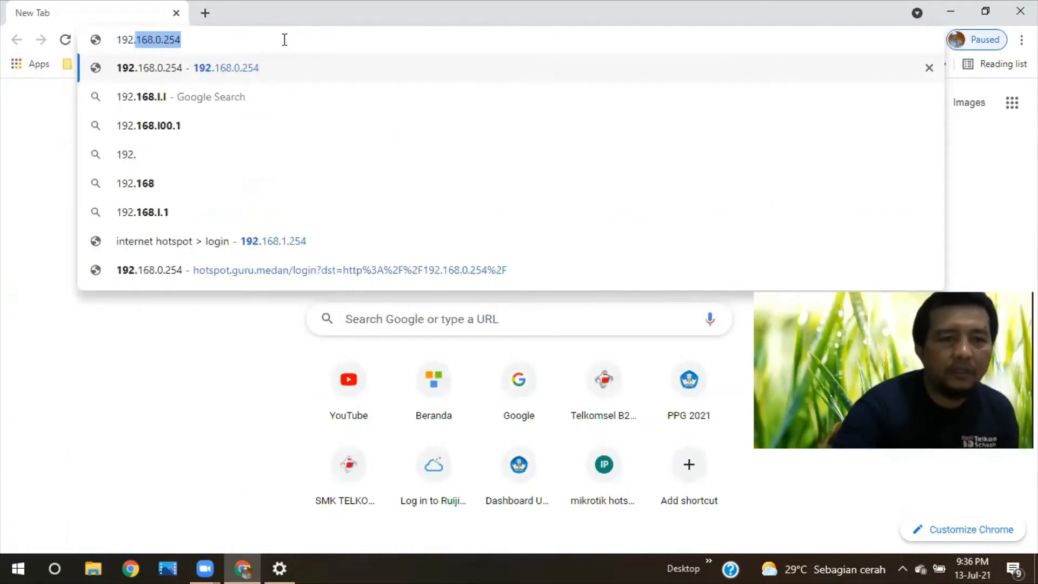
{"action": "type", "text": "1"}
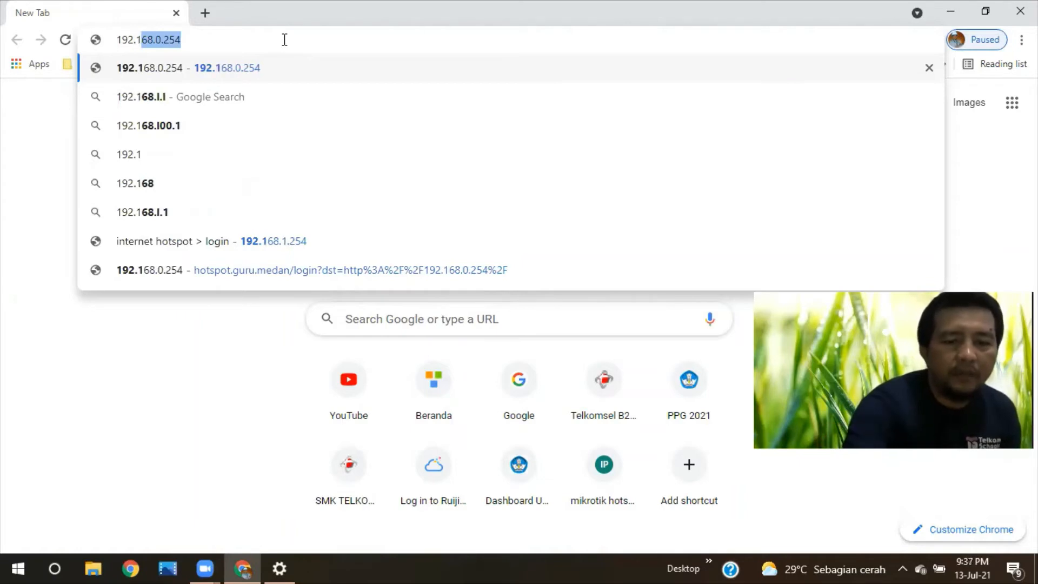
{"action": "type", "text": "68.0"}
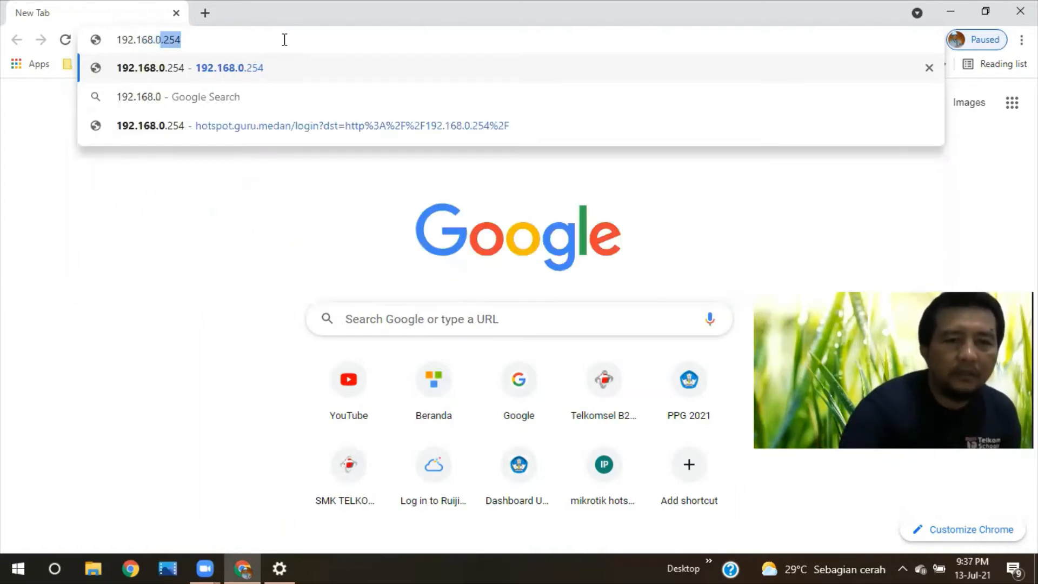
{"action": "type", "text": ".2"}
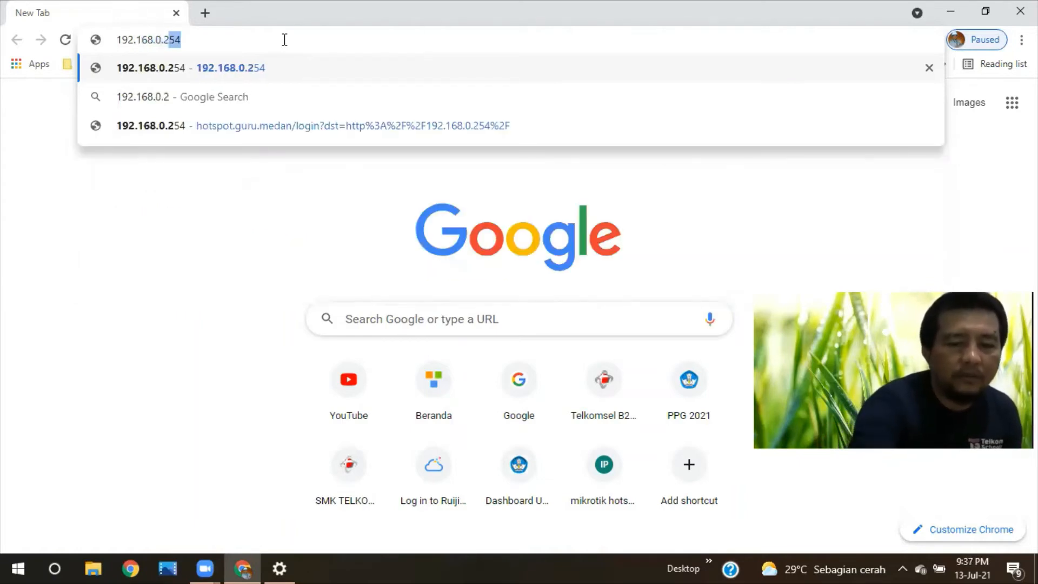
{"action": "type", "text": "54"}
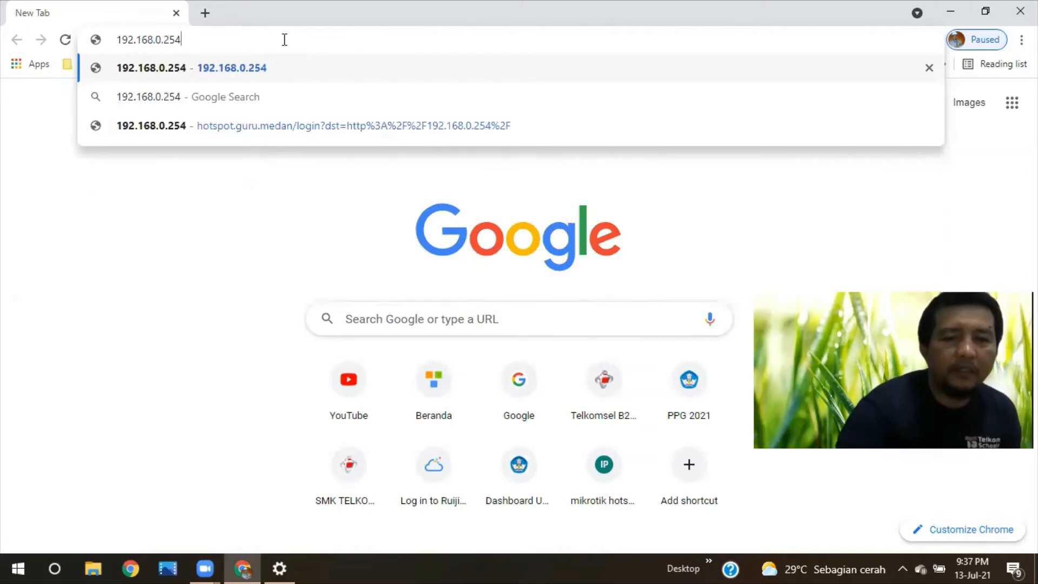
{"action": "key", "text": "Return"}
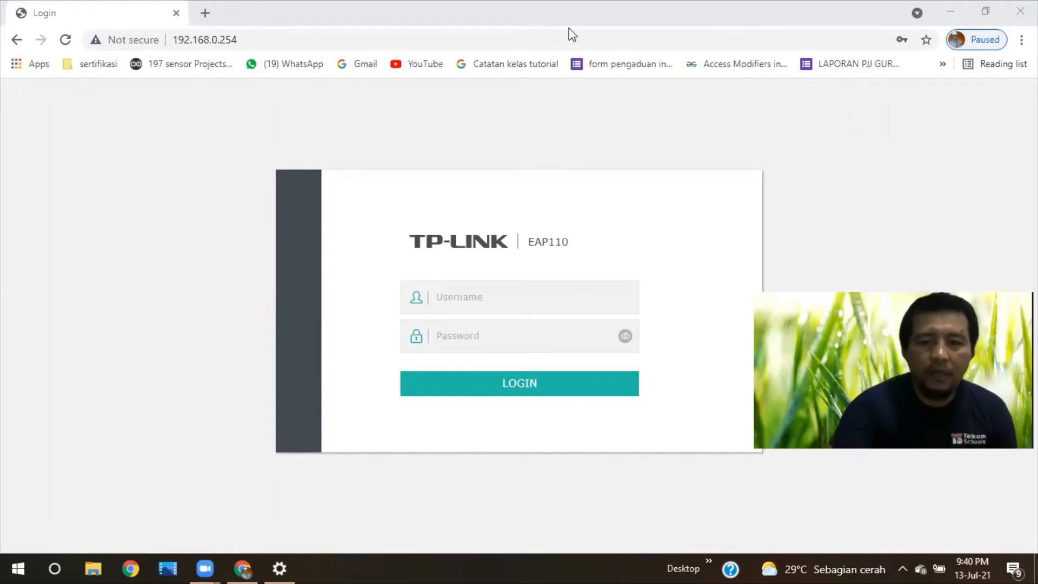
Step: Log in to the EAP110 with the administrator username and password
{"action": "left_click", "coordinate": [526, 296]}
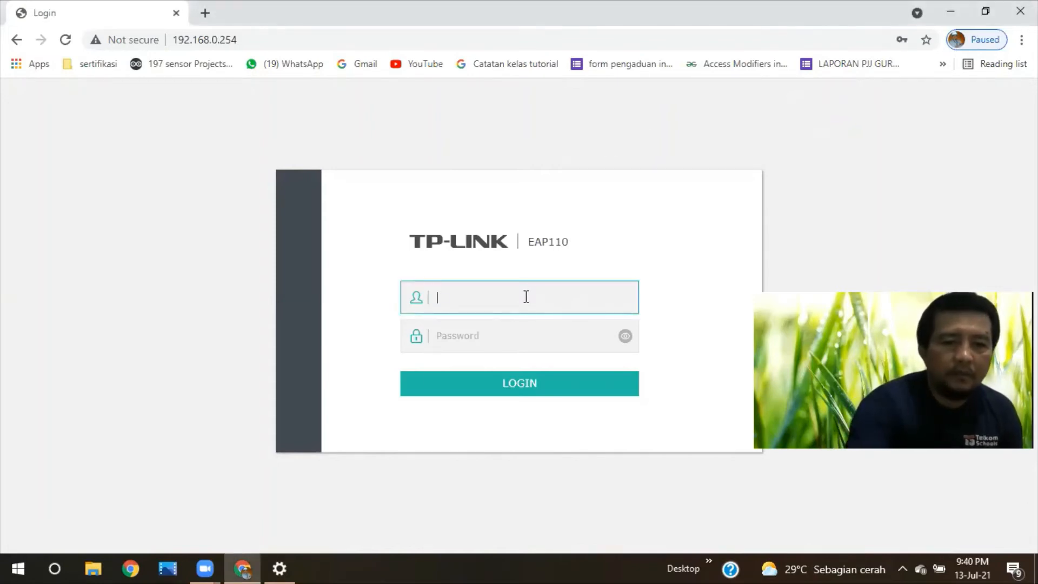
{"action": "type", "text": "a"}
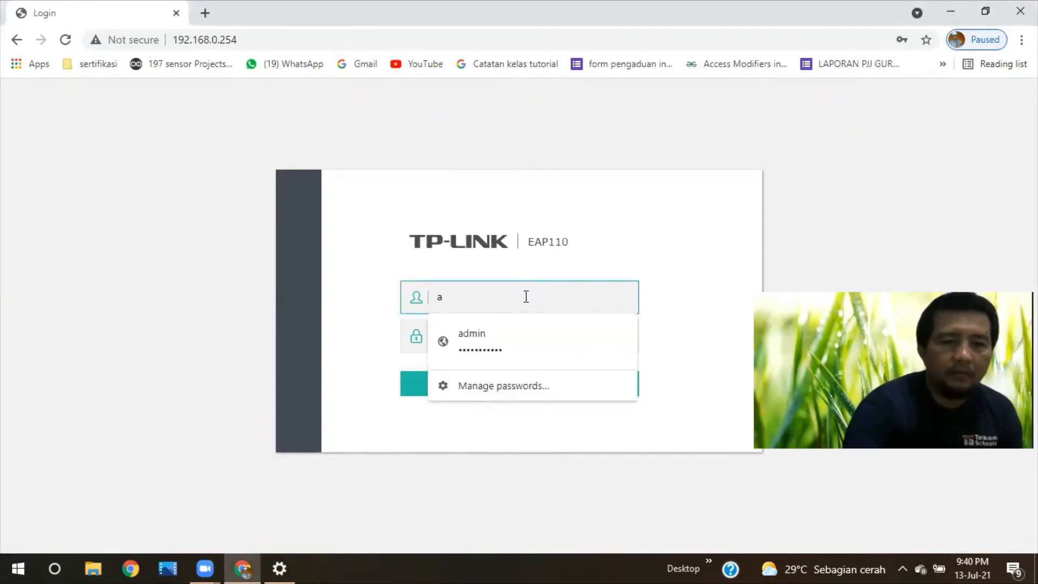
{"action": "left_click", "coordinate": [517, 335]}
{"action": "left_click", "coordinate": [516, 335]}
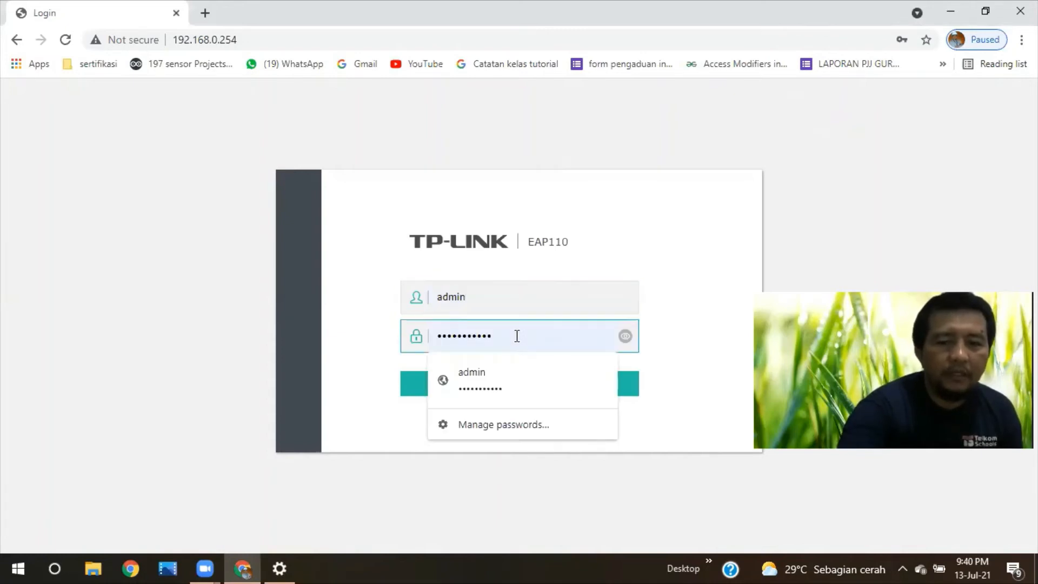
{"action": "key", "text": "BackSpace"}
{"action": "key", "text": "BackSpace"}
{"action": "key", "text": "BackSpace"}
{"action": "key", "text": "BackSpace"}
{"action": "key", "text": "BackSpace"}
{"action": "key", "text": "BackSpace"}
{"action": "key", "text": "BackSpace"}
{"action": "key", "text": "BackSpace"}
{"action": "key", "text": "BackSpace"}
{"action": "key", "text": "BackSpace"}
{"action": "key", "text": "BackSpace"}
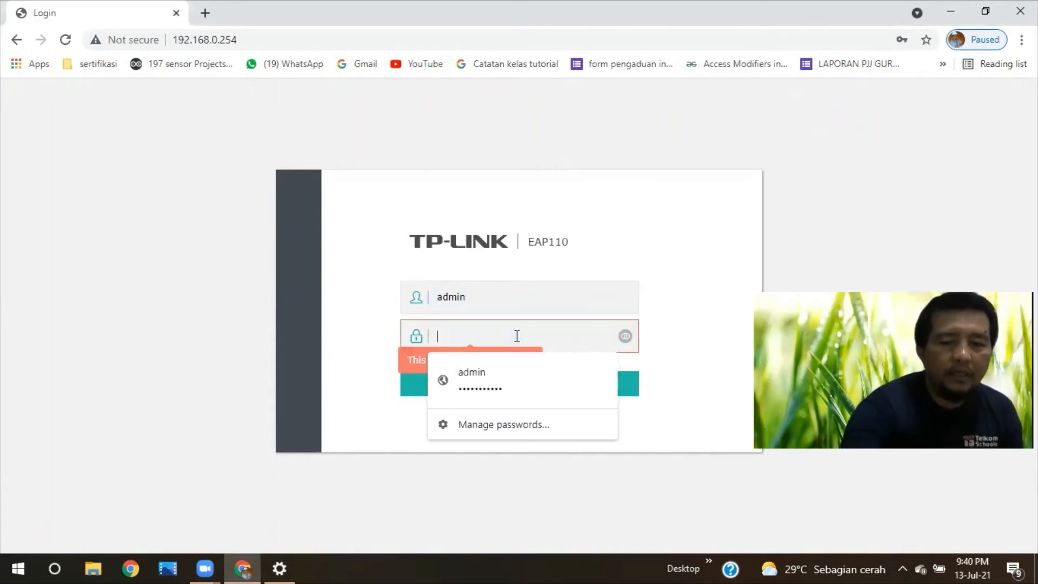
{"action": "type", "text": "•••••"}
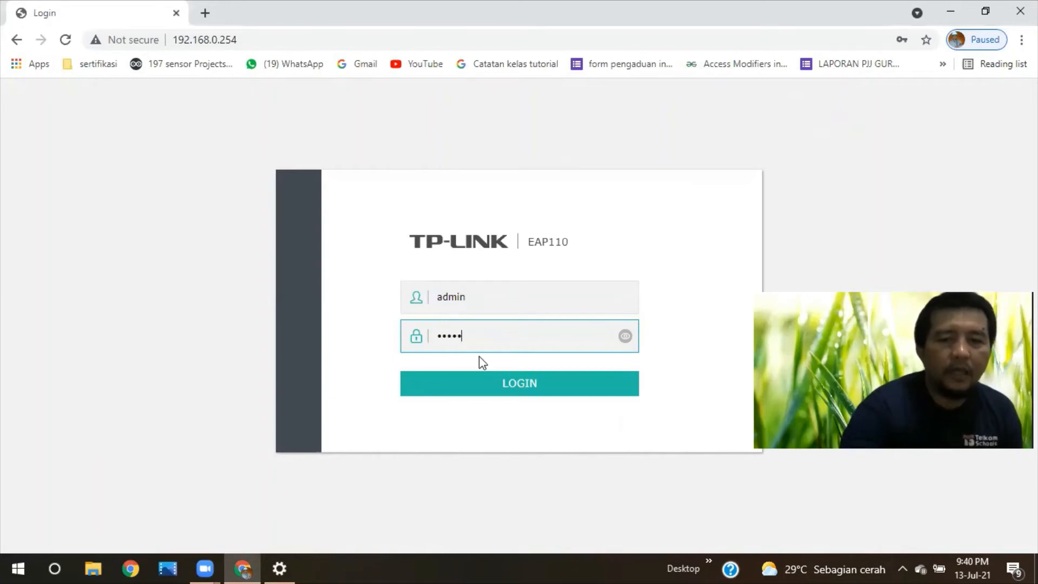
{"action": "left_click", "coordinate": [490, 393]}
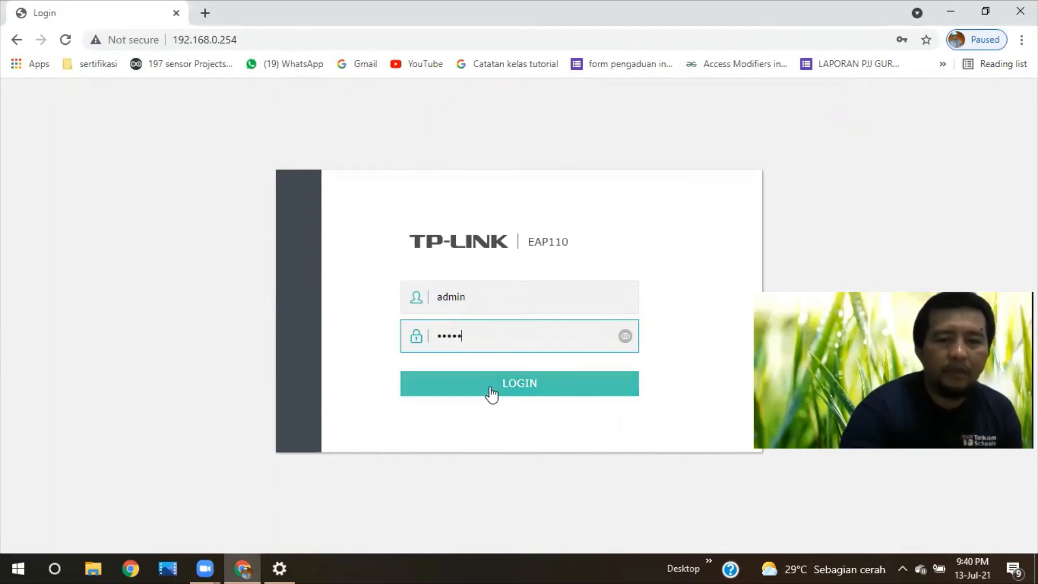
{"action": "left_click", "coordinate": [491, 394]}
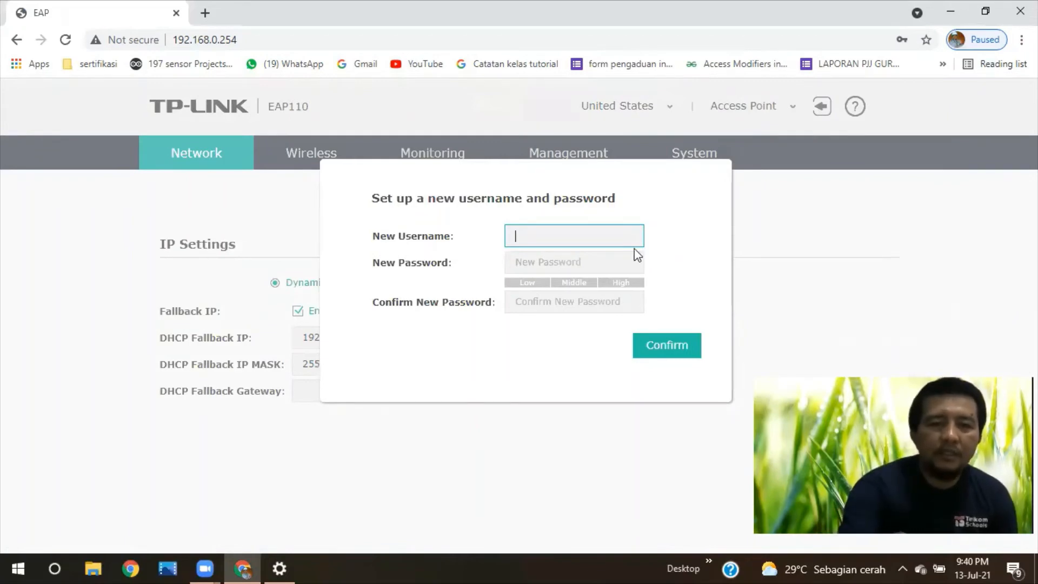
Step: Set new credentials with username admin and a new password entered twice, then confirm
{"action": "left_click", "coordinate": [582, 240]}
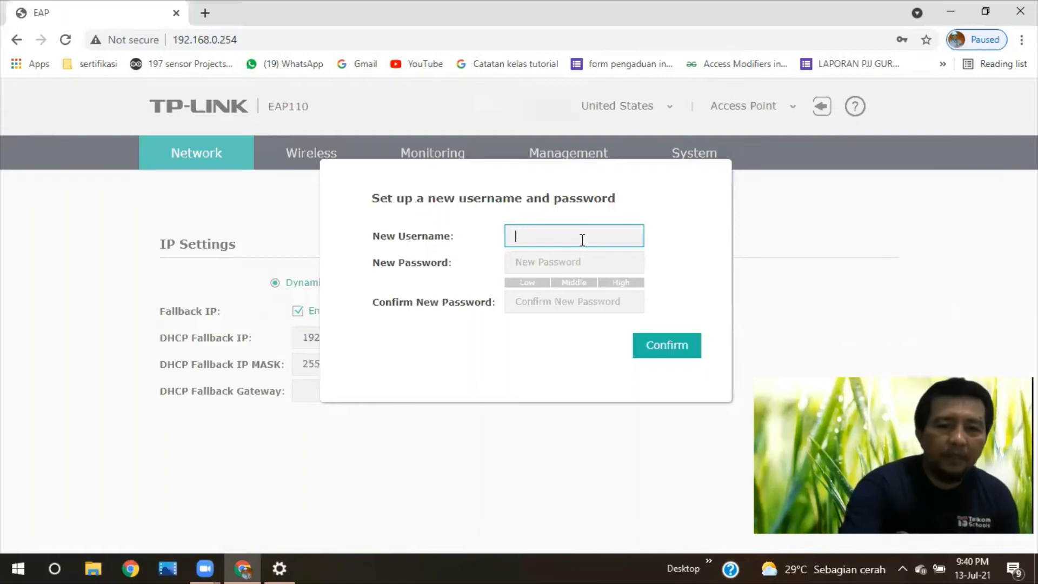
{"action": "left_click", "coordinate": [582, 239]}
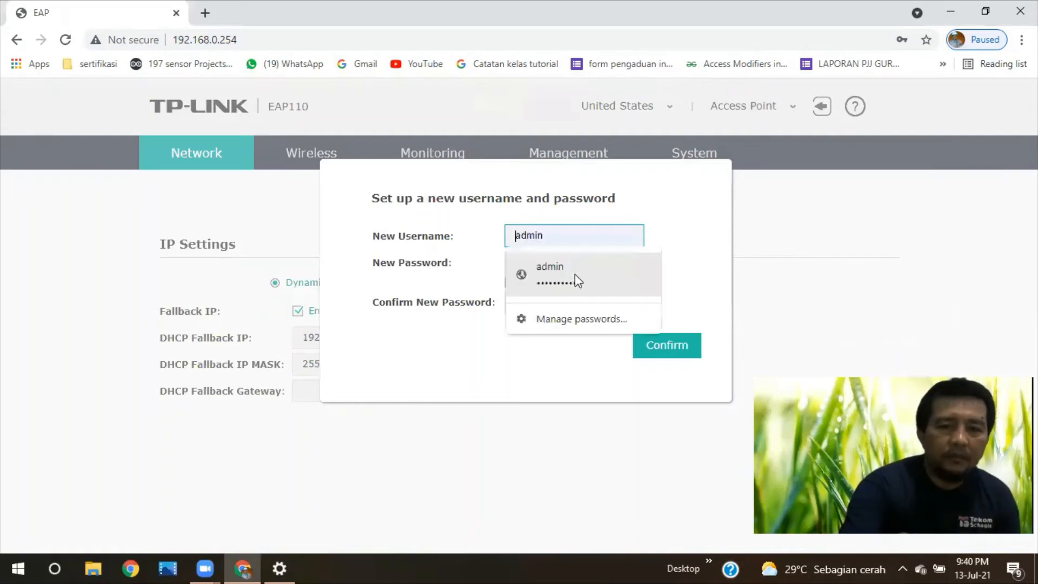
{"action": "left_click", "coordinate": [574, 274]}
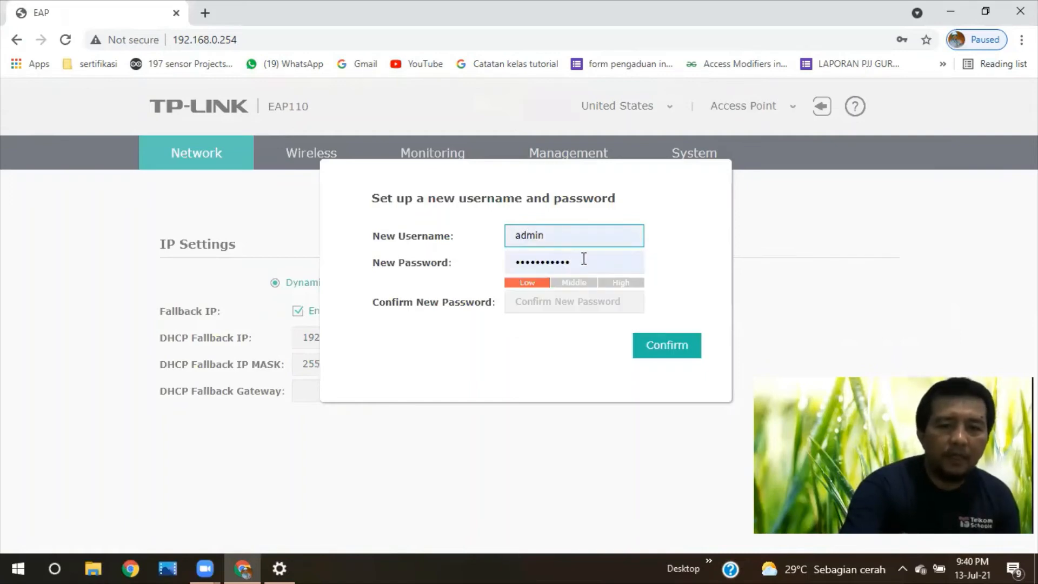
{"action": "left_click", "coordinate": [583, 258]}
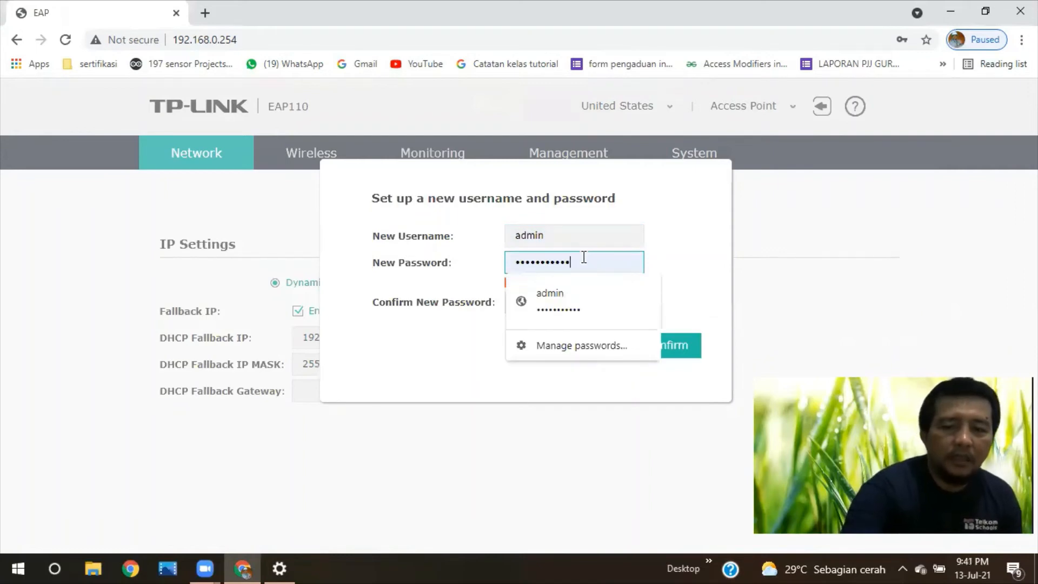
{"action": "key", "text": "BackSpace"}
{"action": "key", "text": "BackSpace"}
{"action": "key", "text": "BackSpace"}
{"action": "key", "text": "BackSpace"}
{"action": "key", "text": "BackSpace"}
{"action": "key", "text": "BackSpace"}
{"action": "key", "text": "BackSpace"}
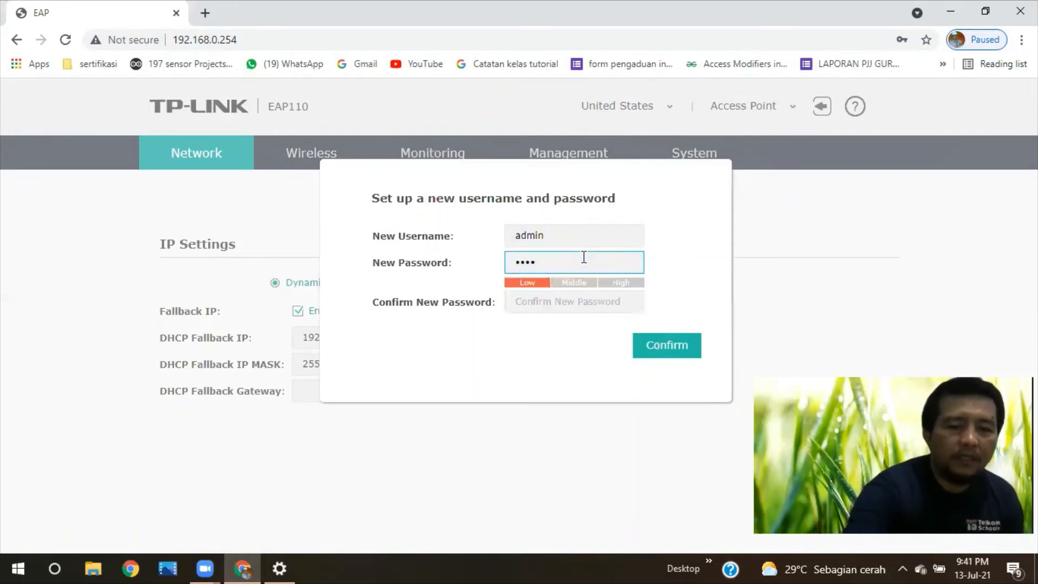
{"action": "key", "text": "BackSpace"}
{"action": "key", "text": "BackSpace"}
{"action": "key", "text": "BackSpace"}
{"action": "key", "text": "BackSpace"}
{"action": "type", "text": "adm"}
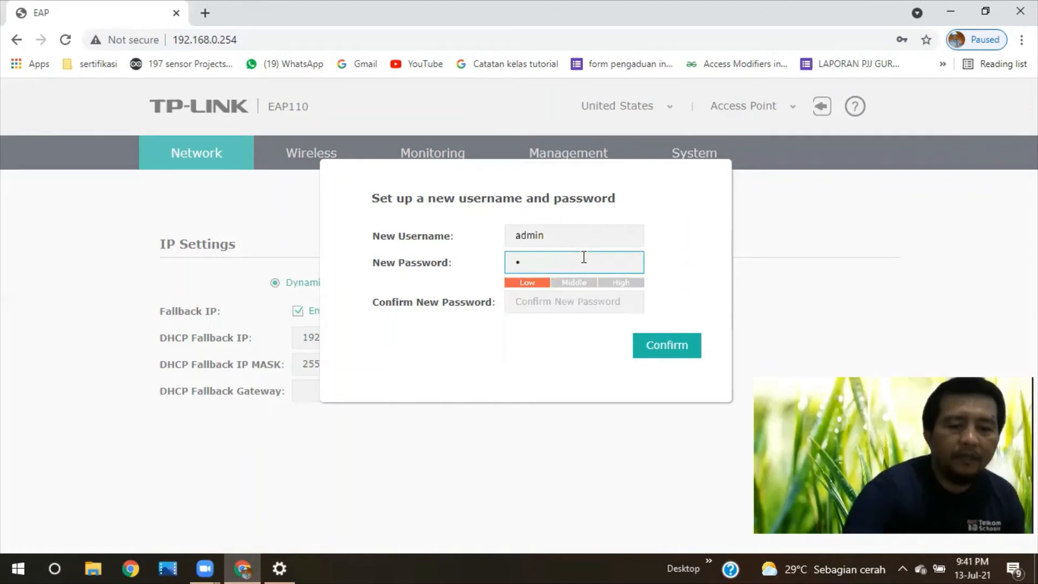
{"action": "type", "text": "in123"}
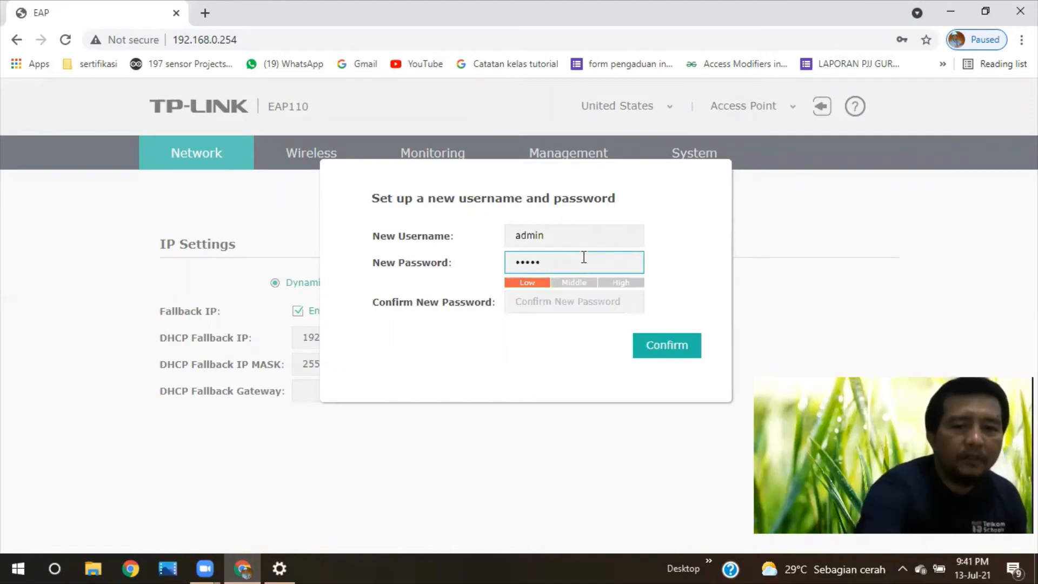
{"action": "left_click", "coordinate": [574, 306]}
{"action": "type", "text": "admin"}
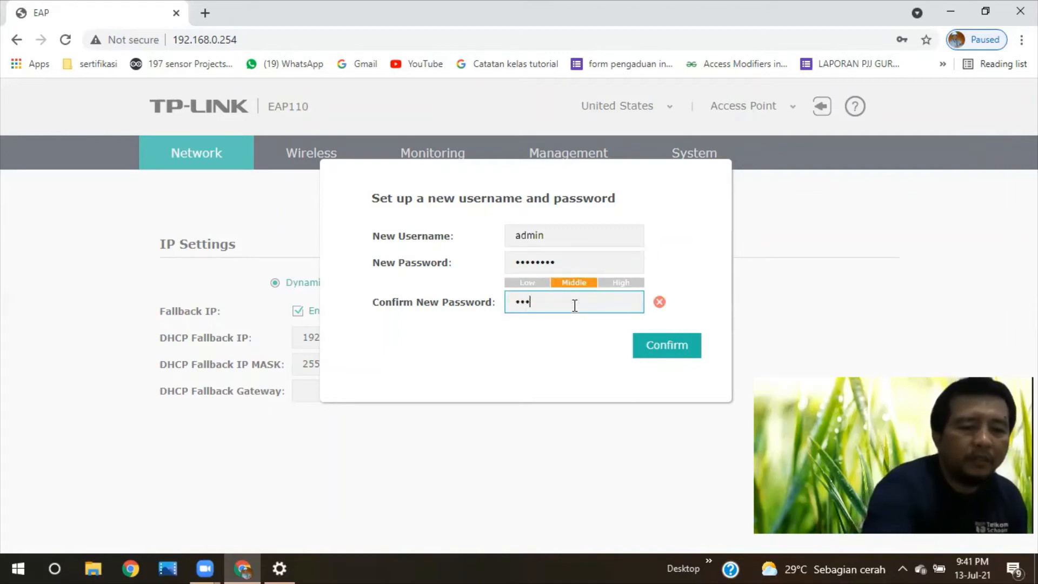
{"action": "type", "text": "123"}
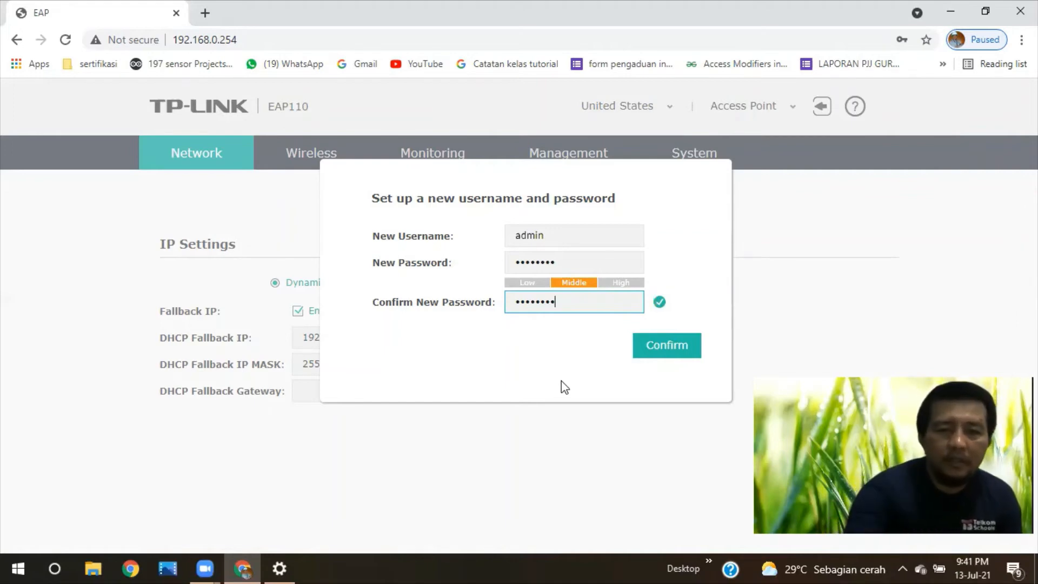
{"action": "left_click", "coordinate": [629, 388]}
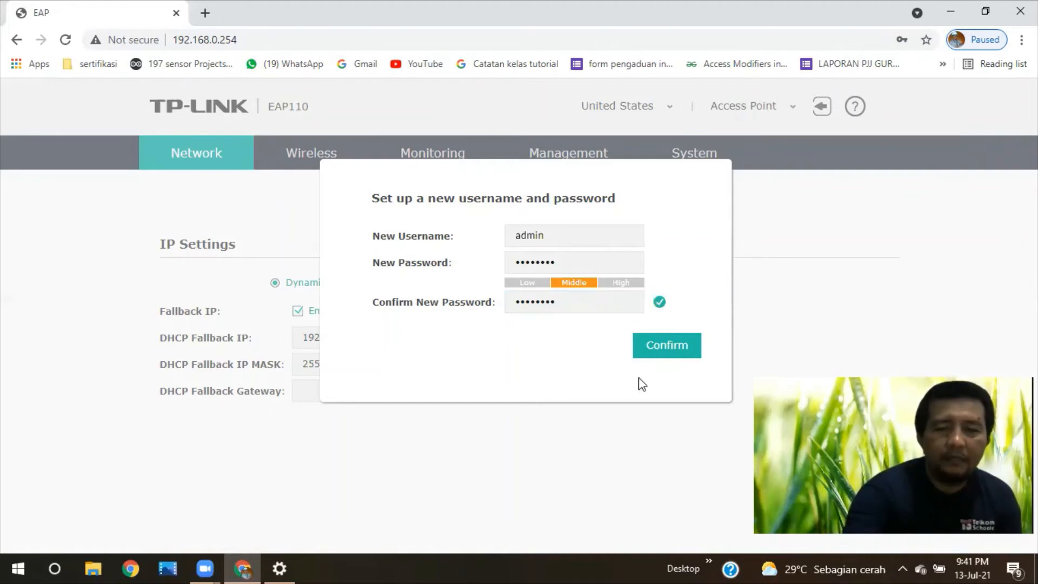
{"action": "left_click", "coordinate": [679, 354]}
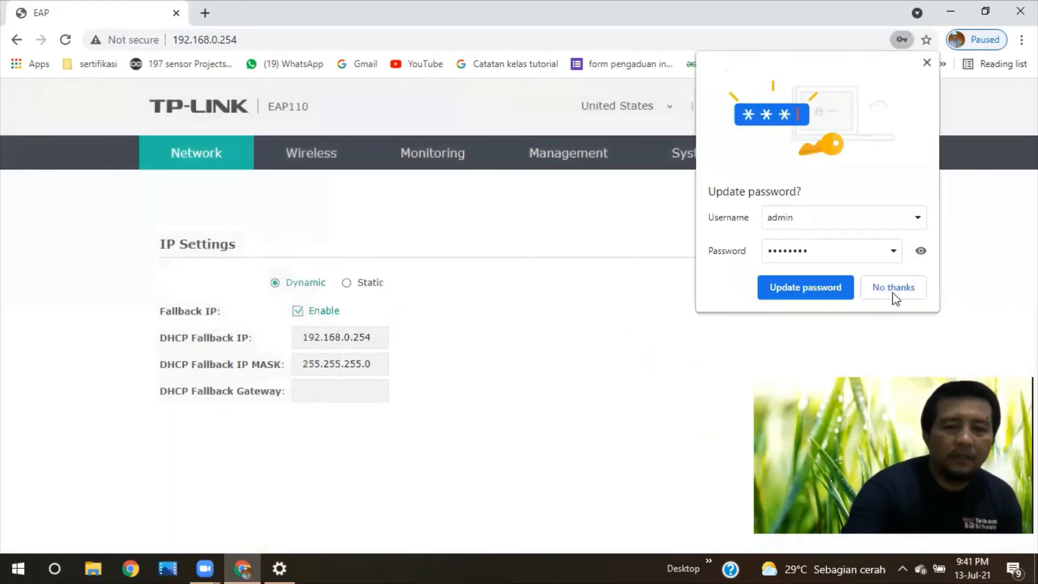
Step: Decline Chrome's offer to update the saved password
{"action": "left_click", "coordinate": [691, 395]}
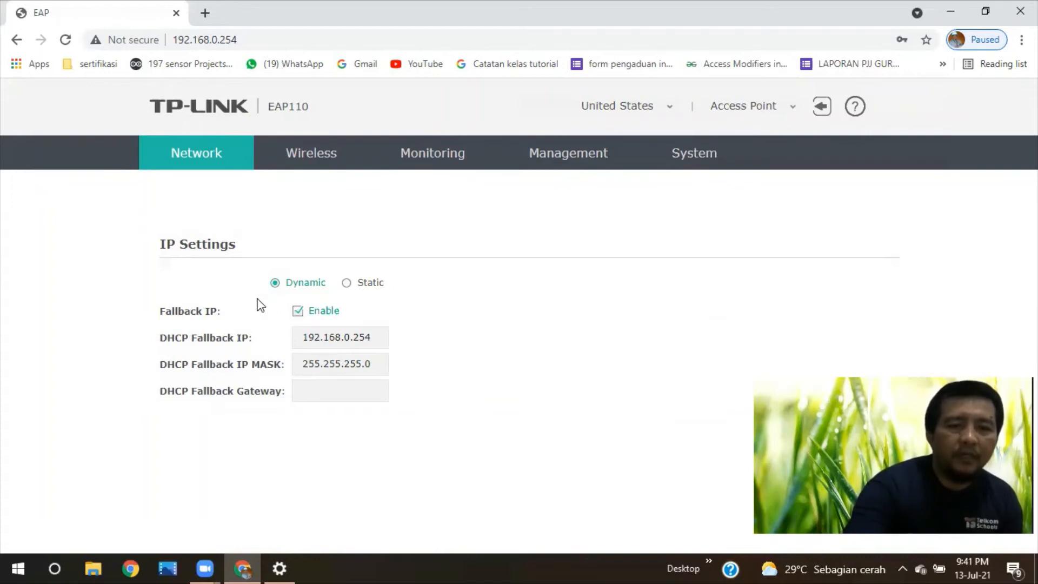
Step: Go to Wireless settings and scroll to the SSIDs table listing TP-LINK_2.4GHz_CD6D45
{"action": "left_click", "coordinate": [311, 153]}
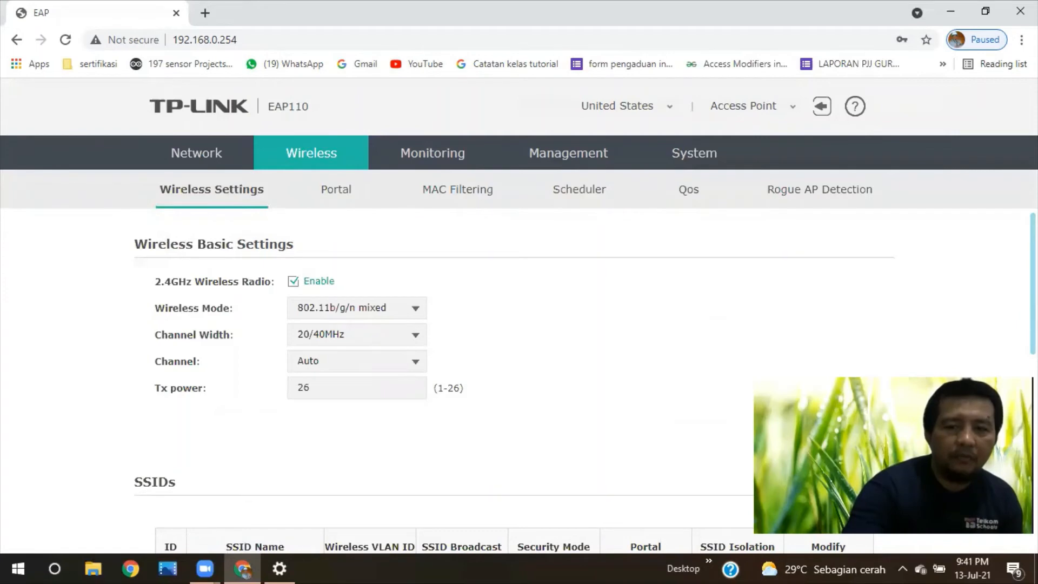
{"action": "scroll", "coordinate": [519, 378], "scroll_direction": "down", "scroll_amount": 3}
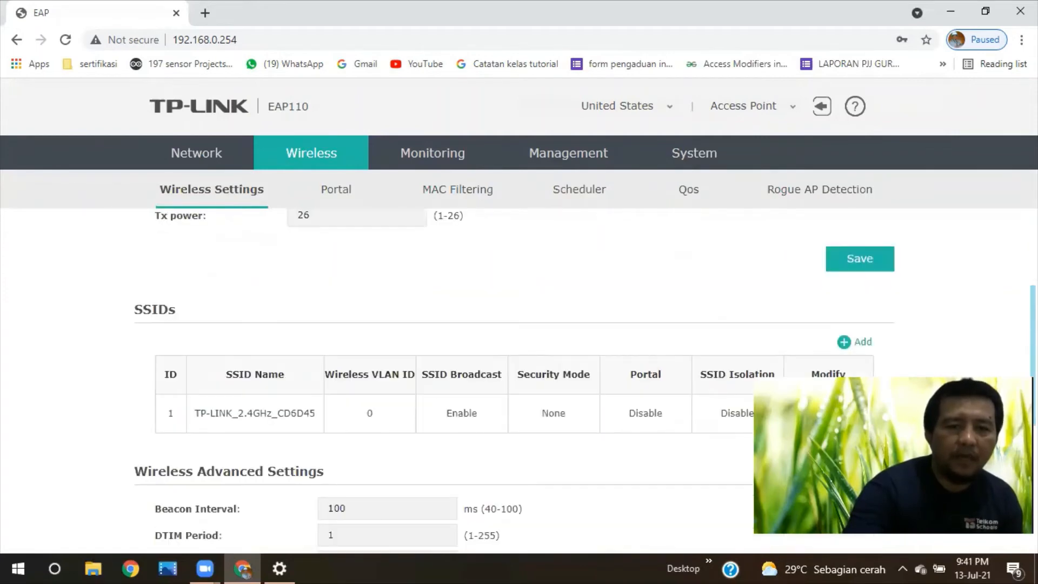
{"action": "scroll", "coordinate": [519, 324], "scroll_direction": "down", "scroll_amount": 2}
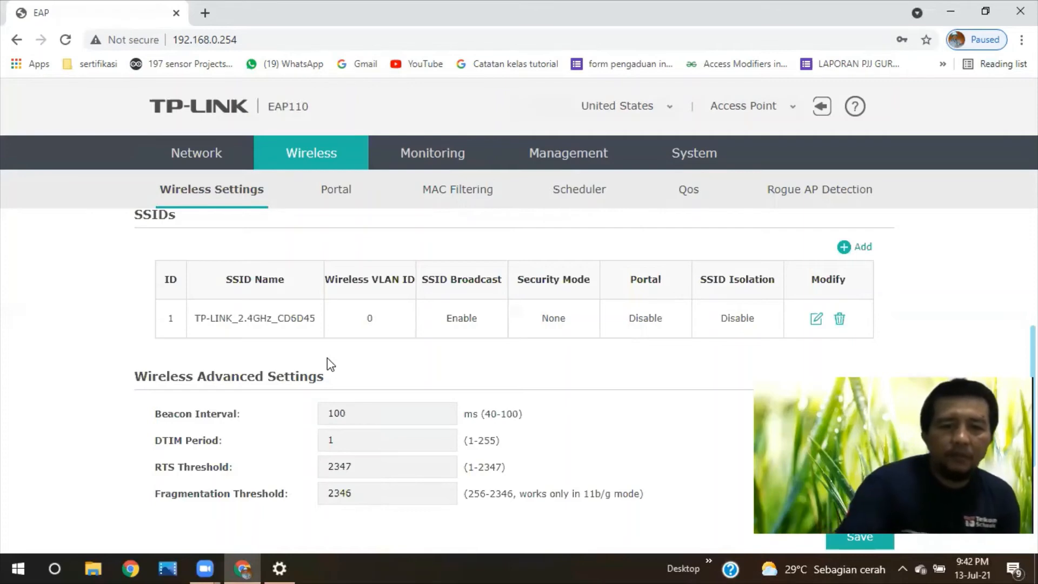
Step: Edit the TP-LINK_2.4GHz_CD6D45 SSID and change its name to 'wifi sekolah'
{"action": "left_click", "coordinate": [816, 321]}
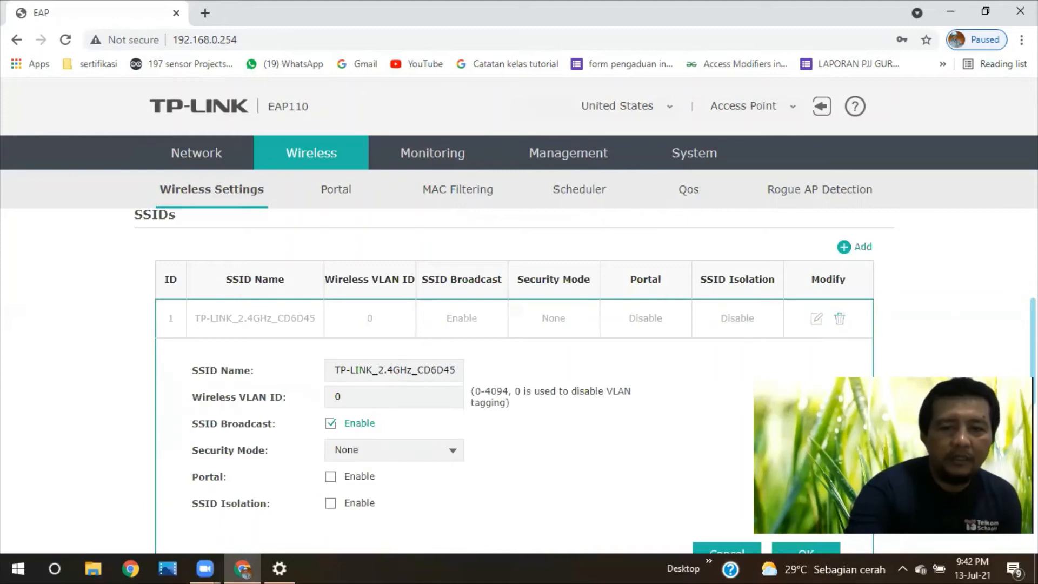
{"action": "scroll", "coordinate": [352, 337], "scroll_direction": "down", "scroll_amount": 1}
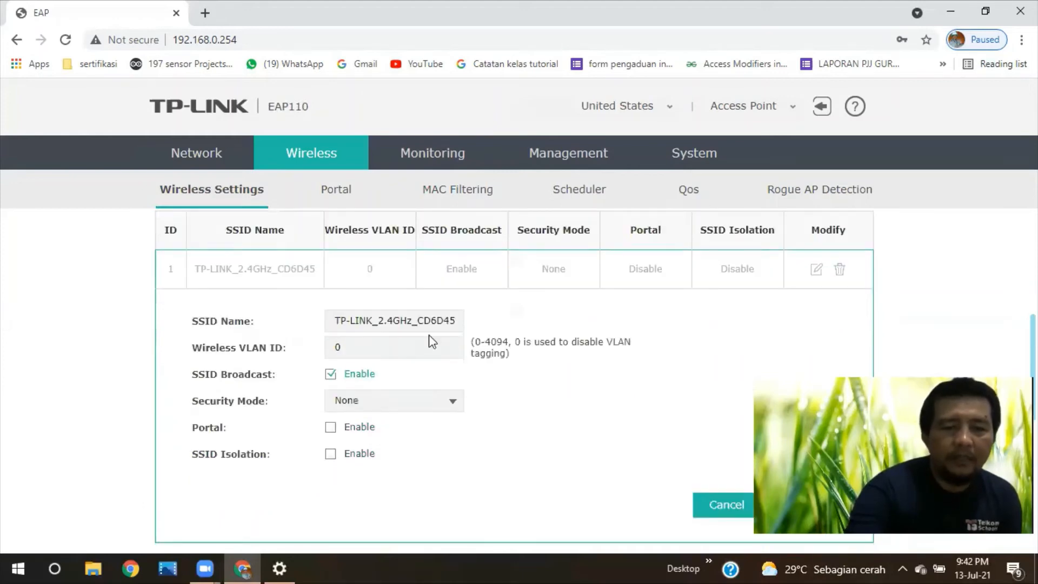
{"action": "left_click", "coordinate": [457, 323]}
{"action": "key", "text": "BackSpace"}
{"action": "key", "text": "BackSpace"}
{"action": "key", "text": "BackSpace"}
{"action": "key", "text": "BackSpace"}
{"action": "key", "text": "BackSpace"}
{"action": "key", "text": "BackSpace"}
{"action": "key", "text": "BackSpace"}
{"action": "key", "text": "BackSpace"}
{"action": "key", "text": "BackSpace"}
{"action": "key", "text": "BackSpace"}
{"action": "key", "text": "BackSpace"}
{"action": "key", "text": "BackSpace"}
{"action": "key", "text": "BackSpace"}
{"action": "key", "text": "BackSpace"}
{"action": "key", "text": "BackSpace"}
{"action": "key", "text": "BackSpace"}
{"action": "key", "text": "BackSpace"}
{"action": "key", "text": "BackSpace"}
{"action": "key", "text": "BackSpace"}
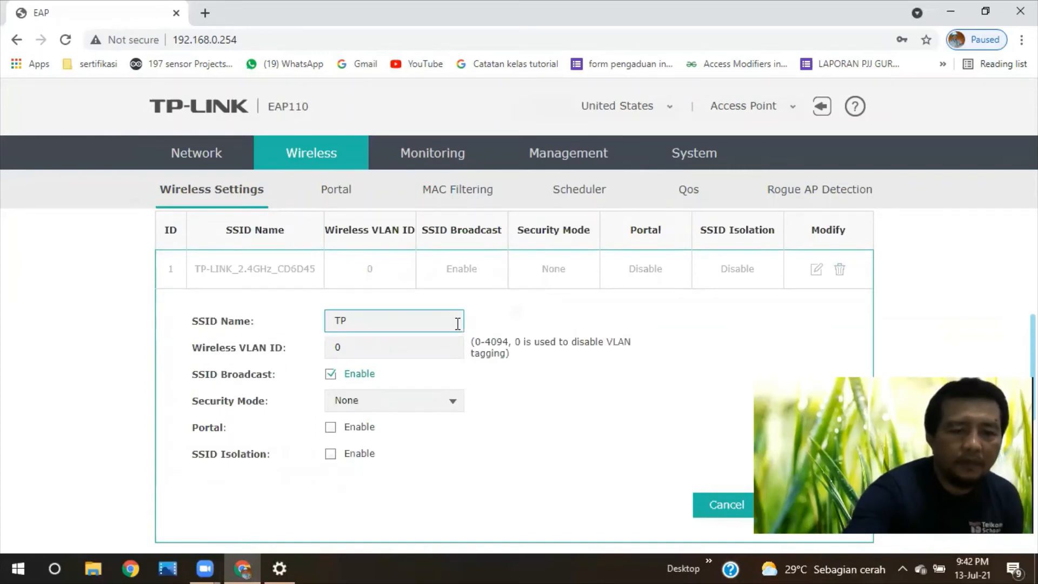
{"action": "key", "text": "BackSpace"}
{"action": "key", "text": "BackSpace"}
{"action": "type", "text": "w"}
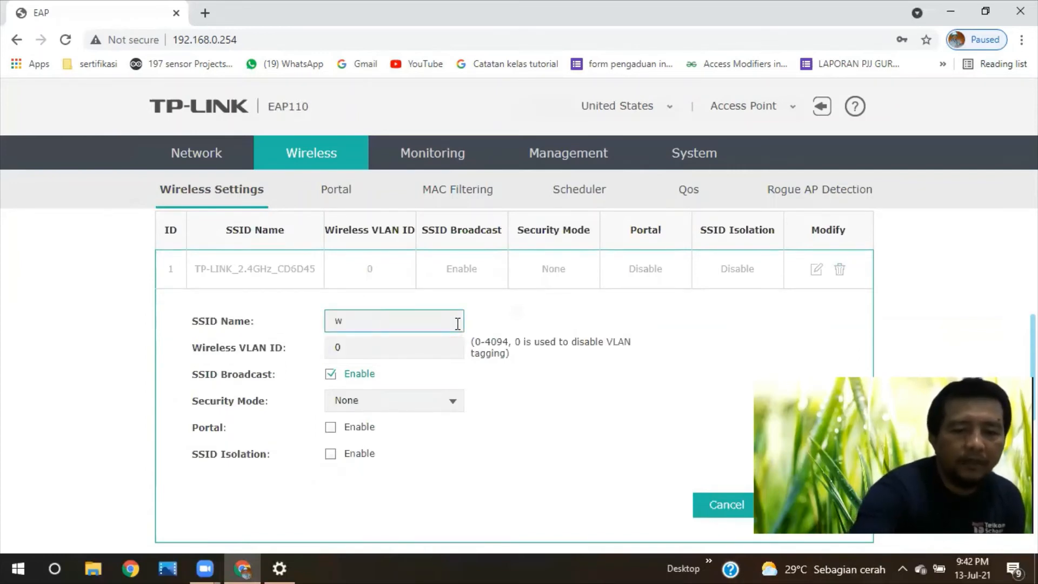
{"action": "type", "text": "ifi sekolah"}
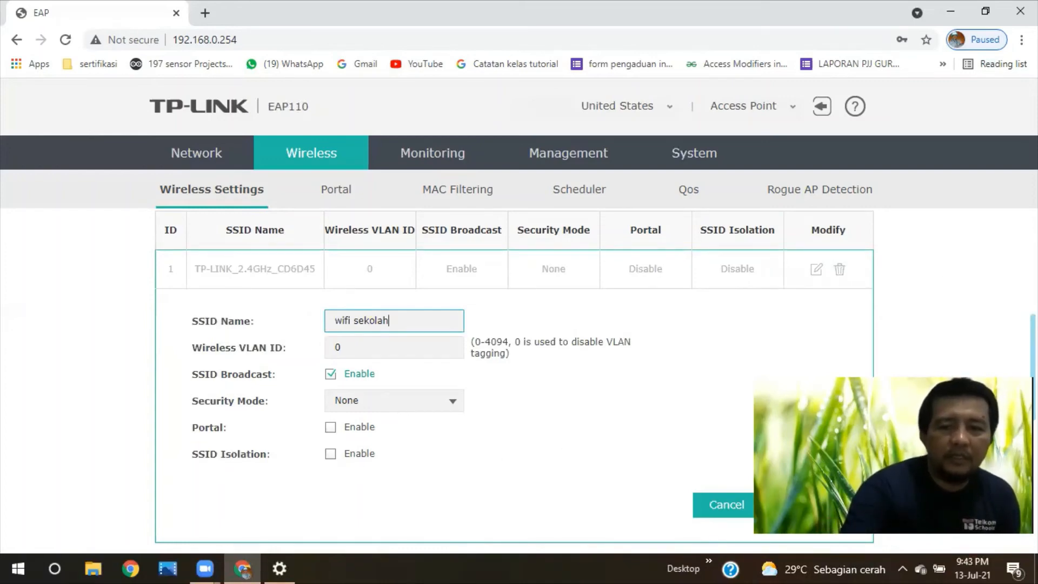
{"action": "scroll", "coordinate": [176, 271], "scroll_direction": "down", "scroll_amount": 6}
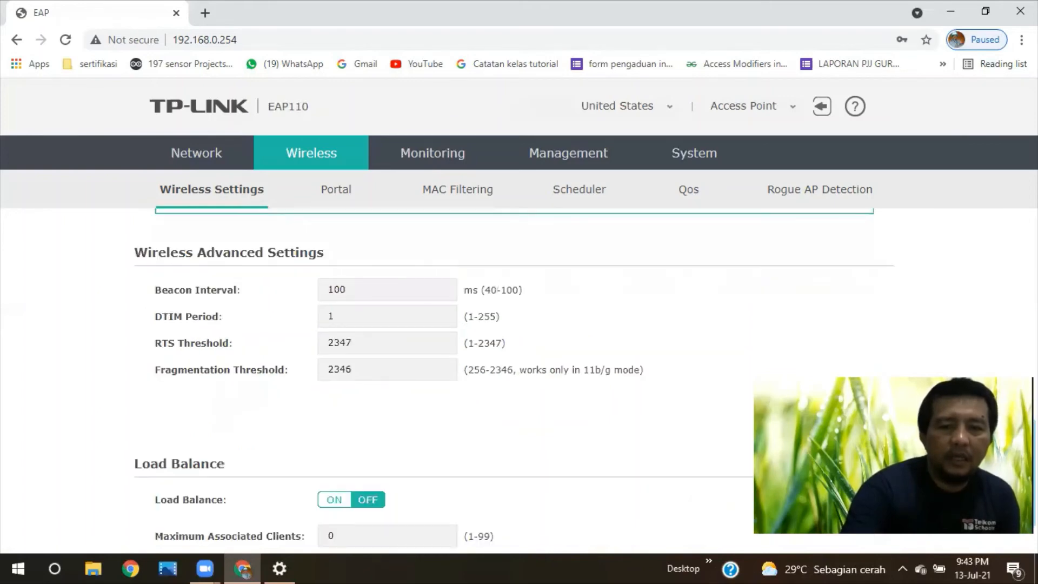
{"action": "scroll", "coordinate": [513, 324], "scroll_direction": "up", "scroll_amount": 2}
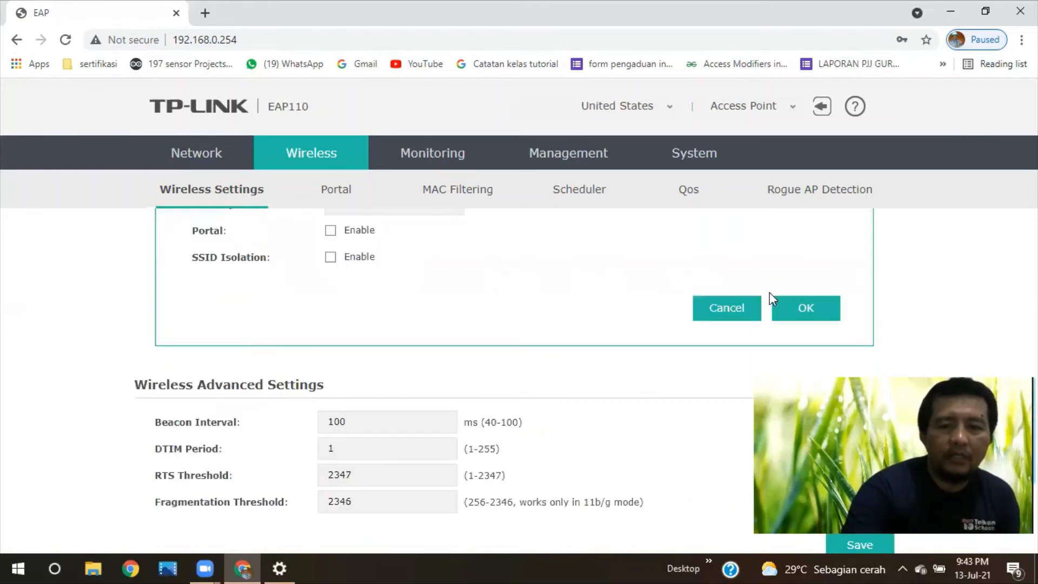
Step: Apply the 'wifi sekolah' SSID name and verify it in the SSIDs table
{"action": "left_click", "coordinate": [800, 308]}
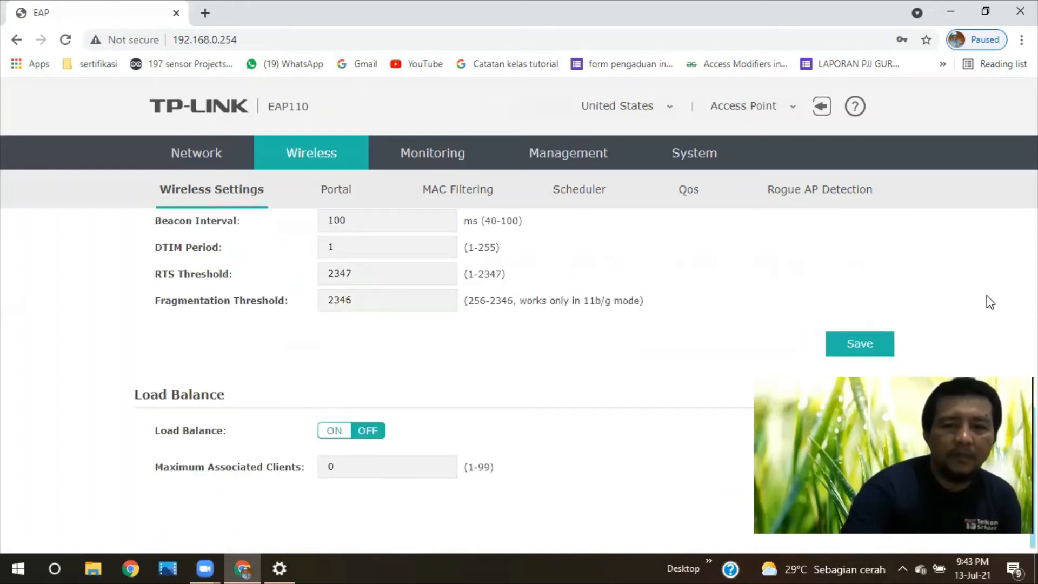
{"action": "scroll", "coordinate": [990, 302], "scroll_direction": "up", "scroll_amount": 1}
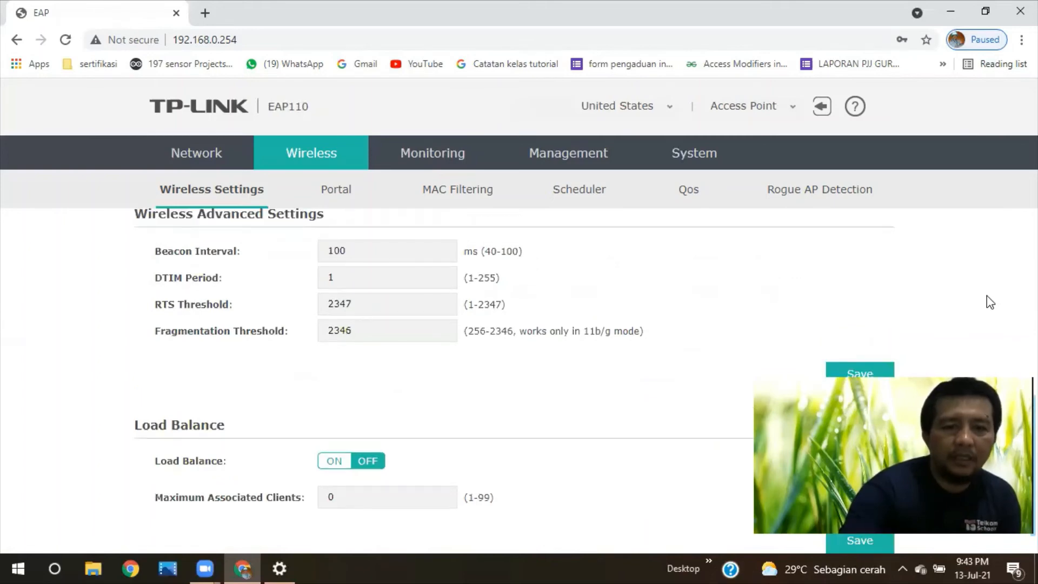
{"action": "scroll", "coordinate": [990, 302], "scroll_direction": "up", "scroll_amount": 2}
{"action": "scroll", "coordinate": [989, 302], "scroll_direction": "up", "scroll_amount": 2}
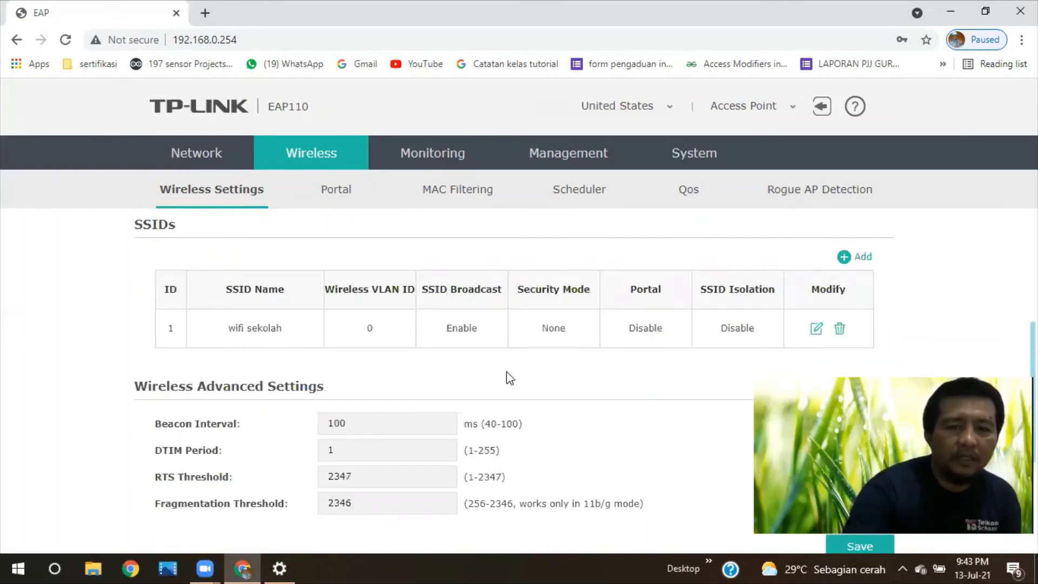
{"action": "scroll", "coordinate": [241, 354], "scroll_direction": "up", "scroll_amount": 1}
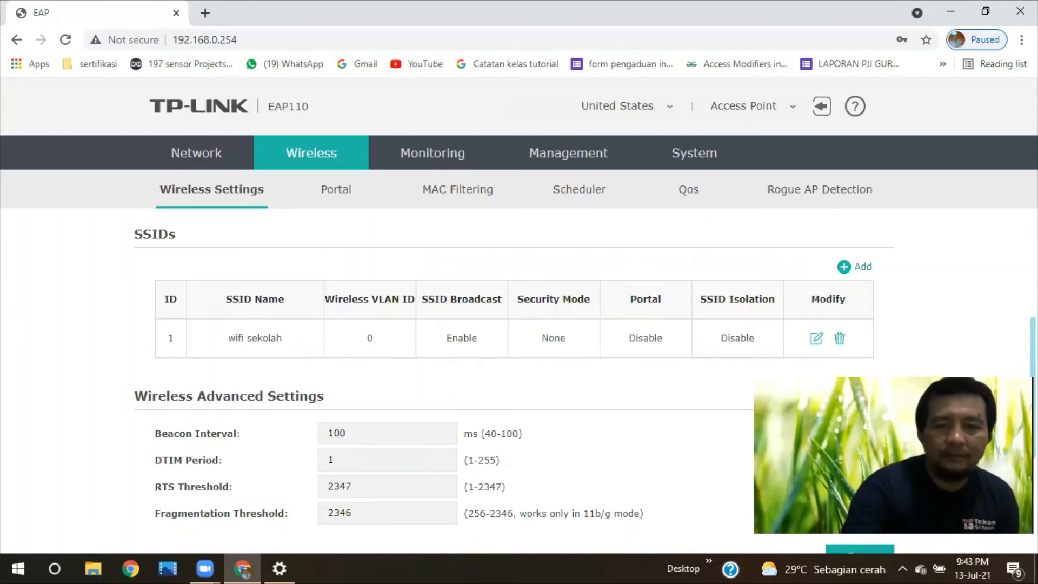
{"action": "scroll", "coordinate": [599, 342], "scroll_direction": "down", "scroll_amount": 1}
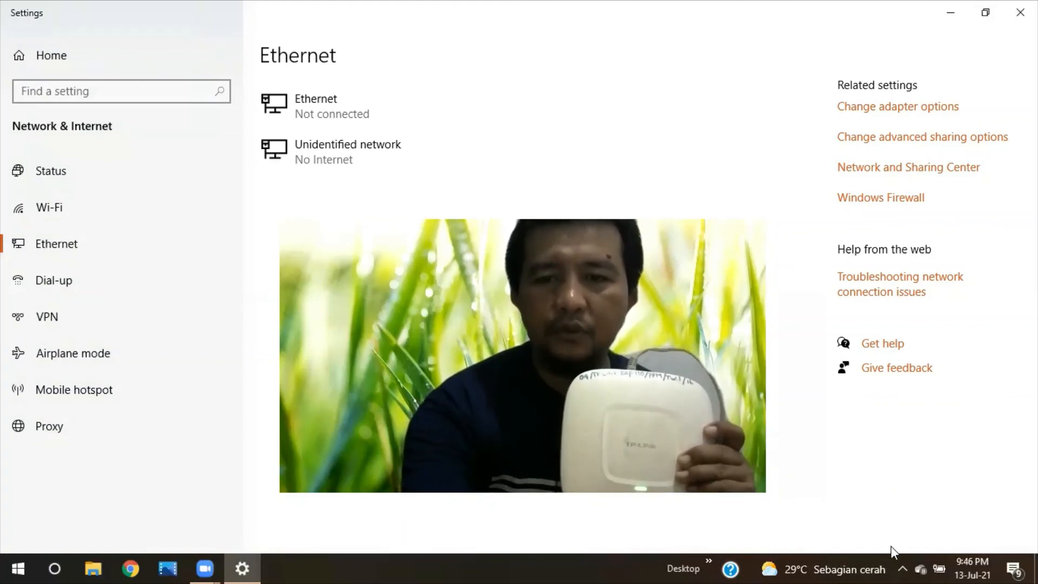
Step: Open the Wi-Fi network list from the taskbar's hidden icons
{"action": "left_click", "coordinate": [902, 563]}
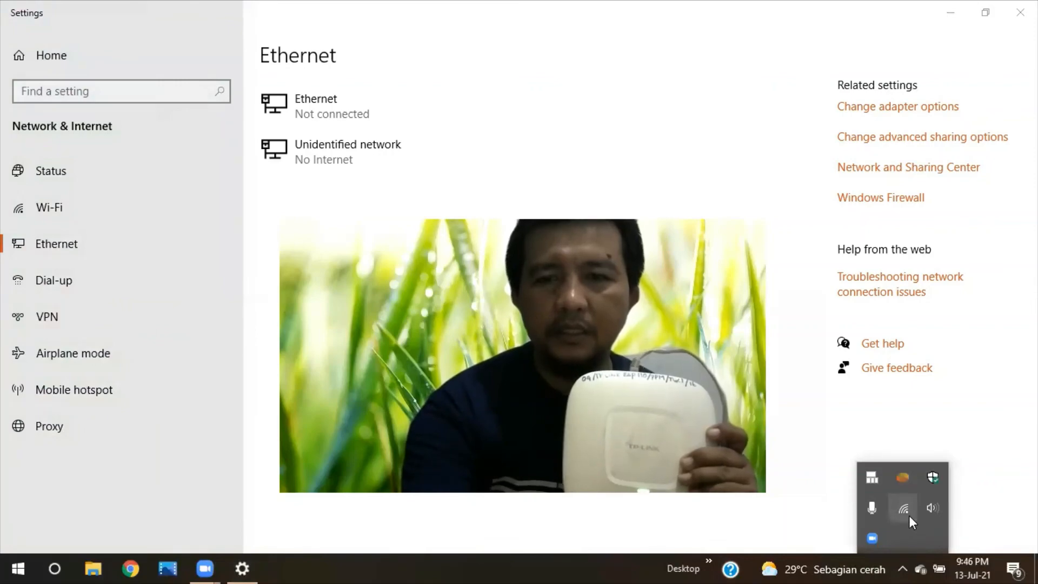
{"action": "left_click", "coordinate": [909, 516]}
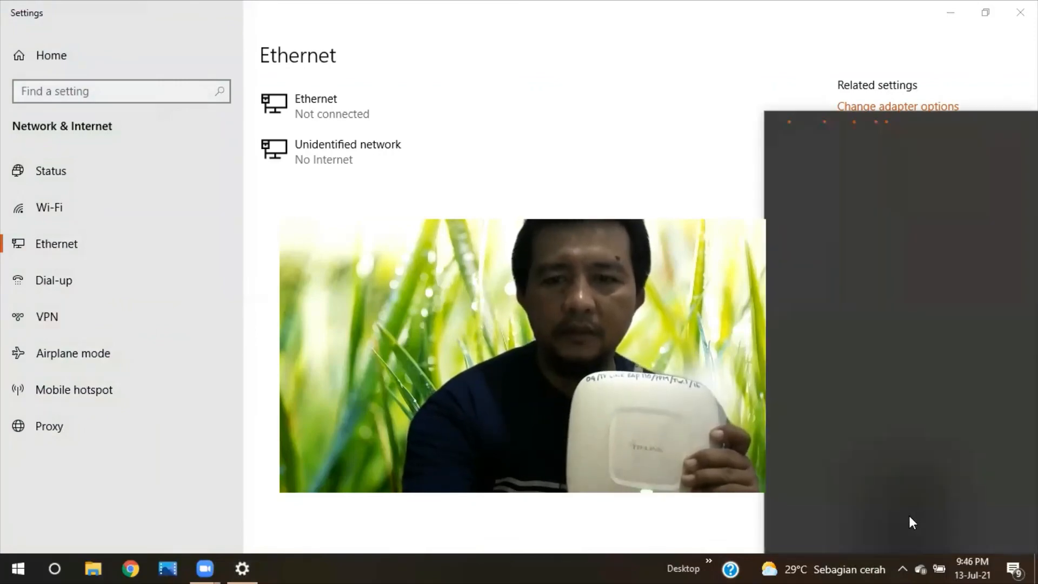